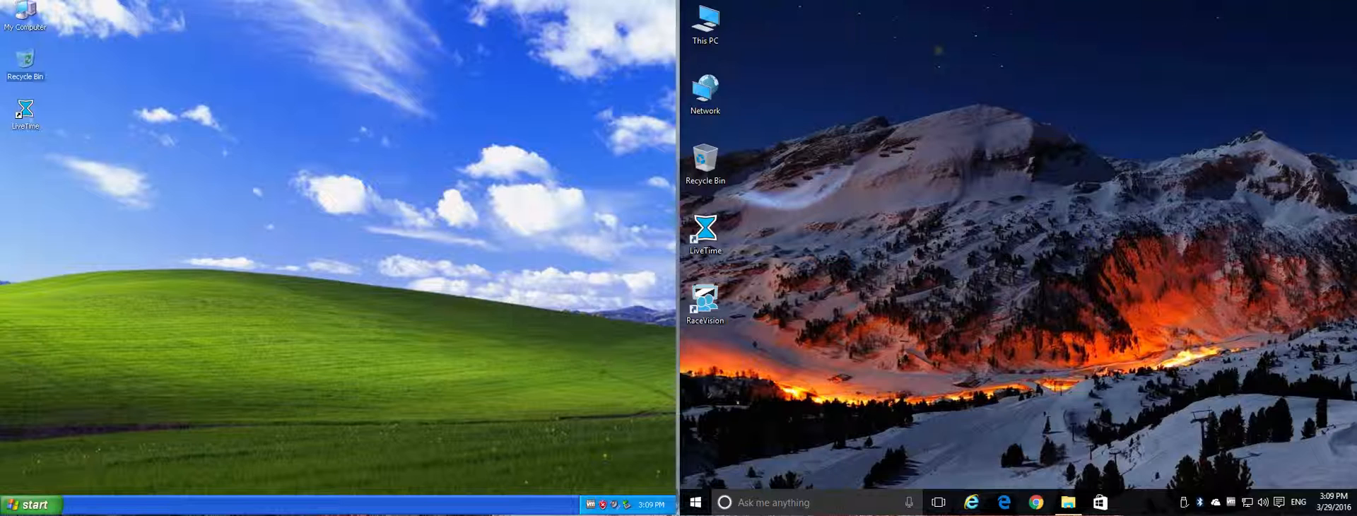
Launch LiveTime on the Windows XP computer and log in with username lrctest and the account password
click(338, 256)
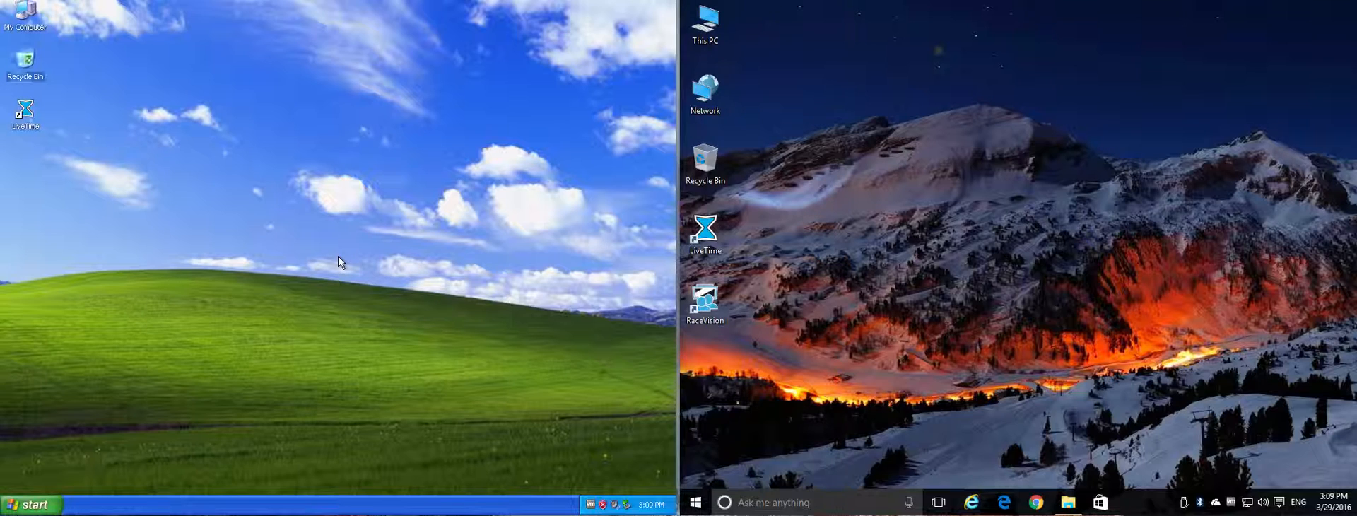
double_click(31, 111)
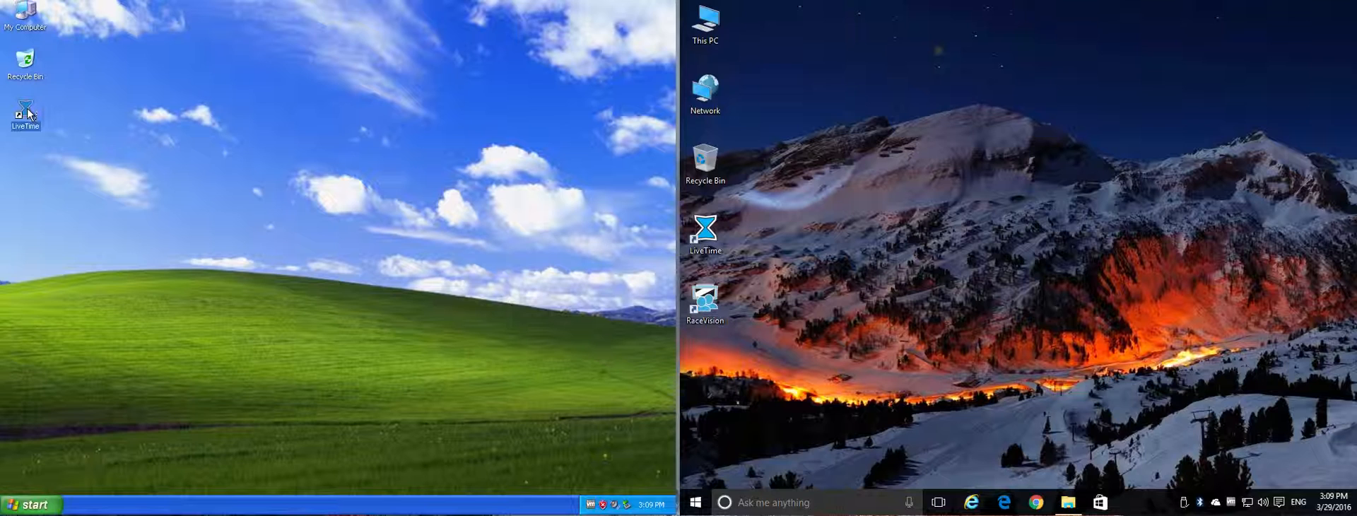
text(lrctest)
click(376, 291)
text(•••••)
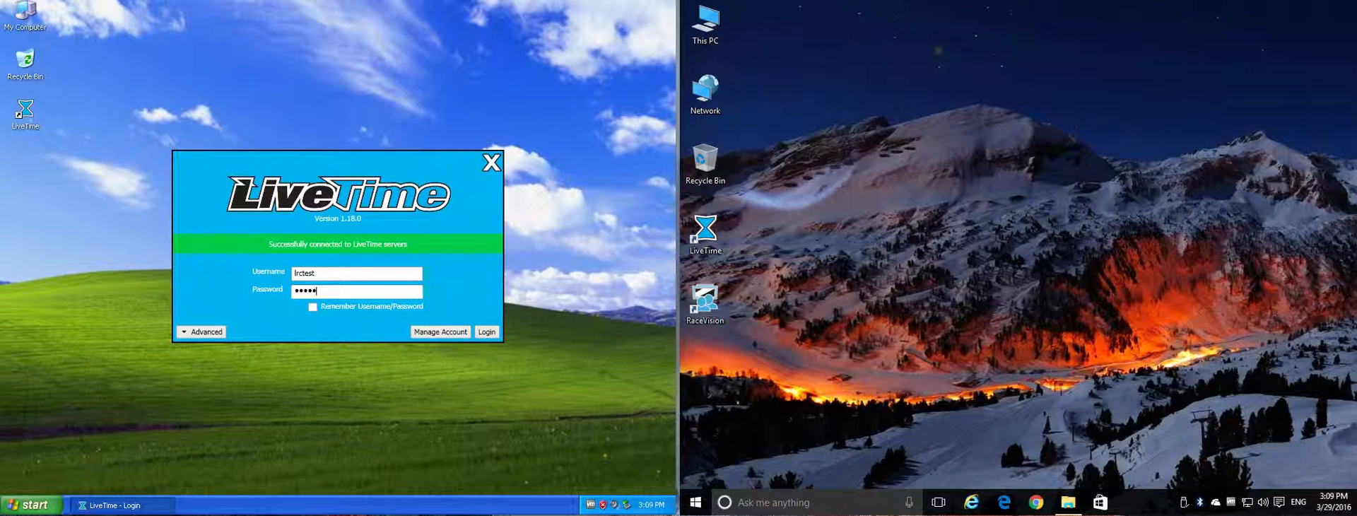
click(486, 332)
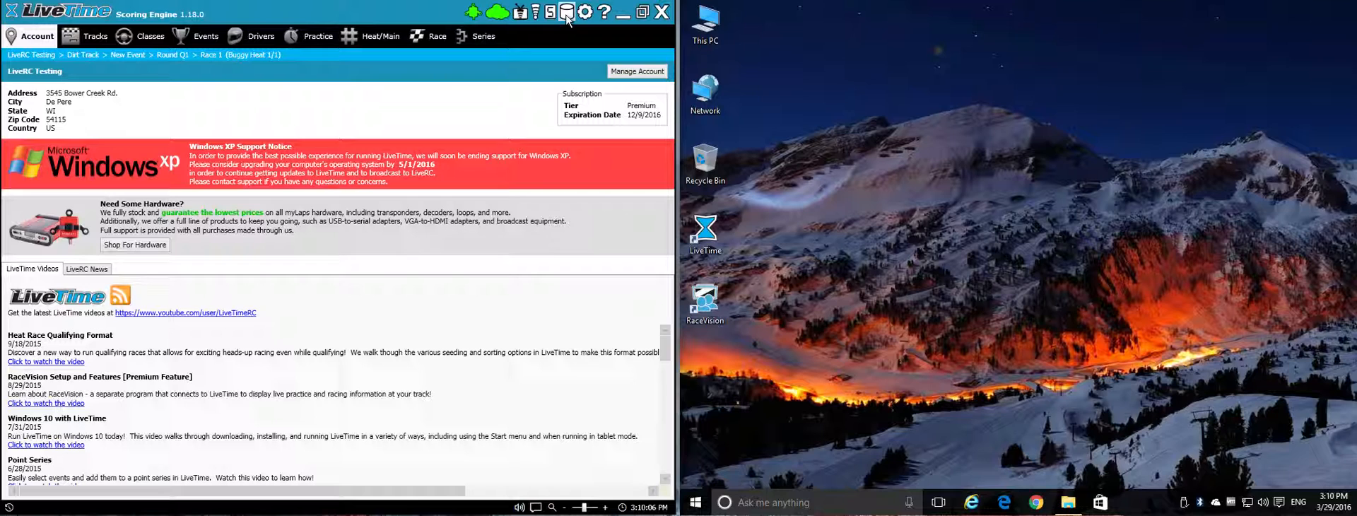
Create a backup of the racing database in the Windows XP Administrator's Desktop folder, accepting the pause in cloud syncing and broadcasting
click(567, 13)
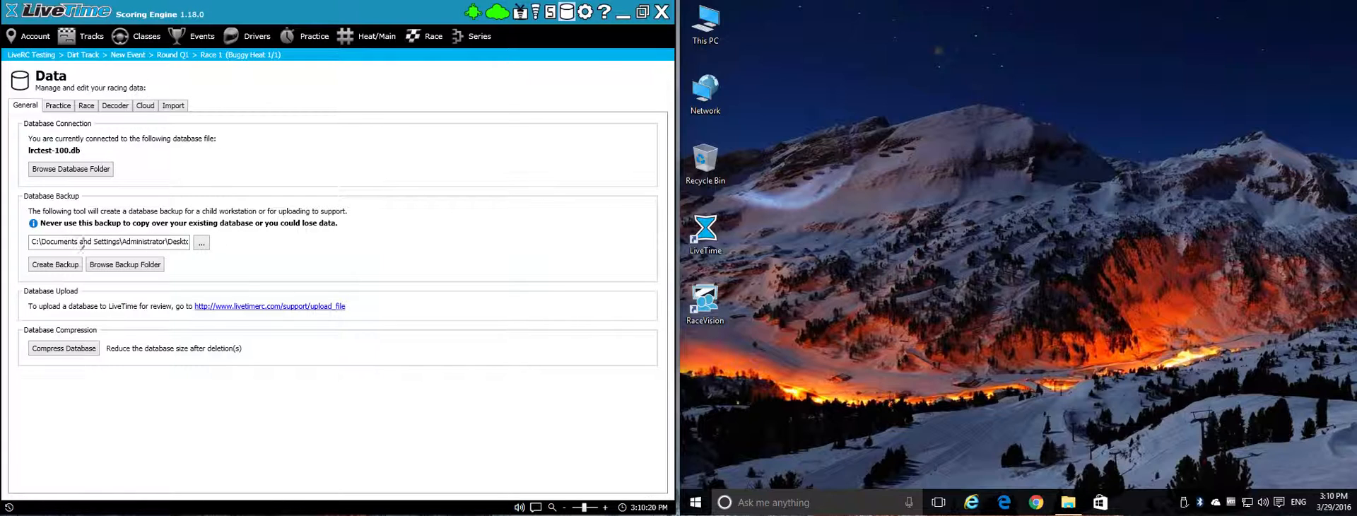
click(184, 245)
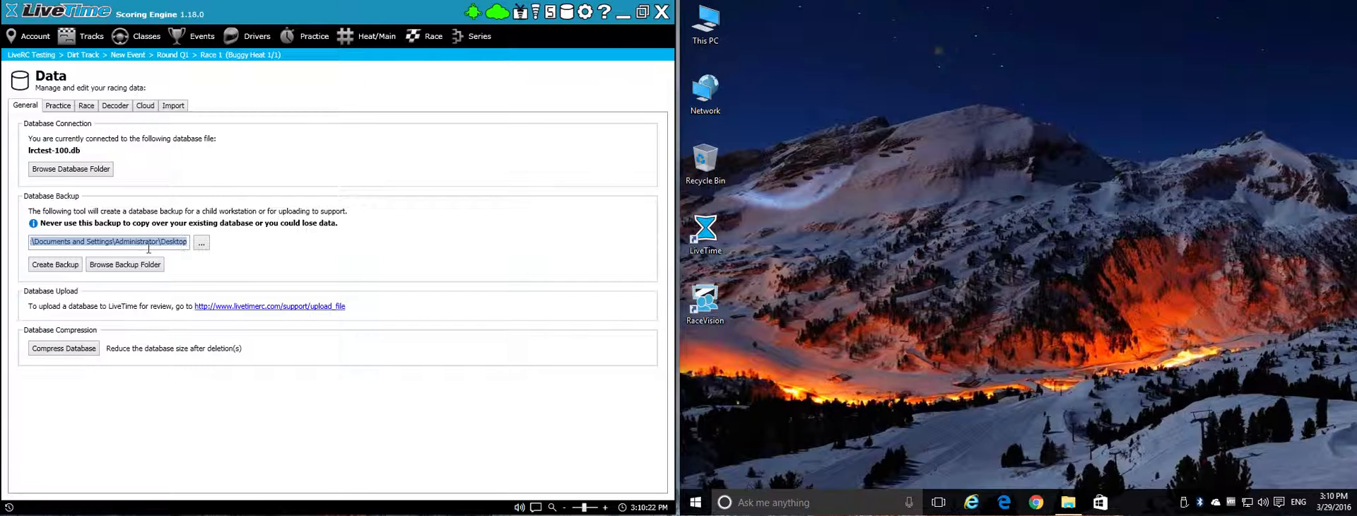
click(201, 243)
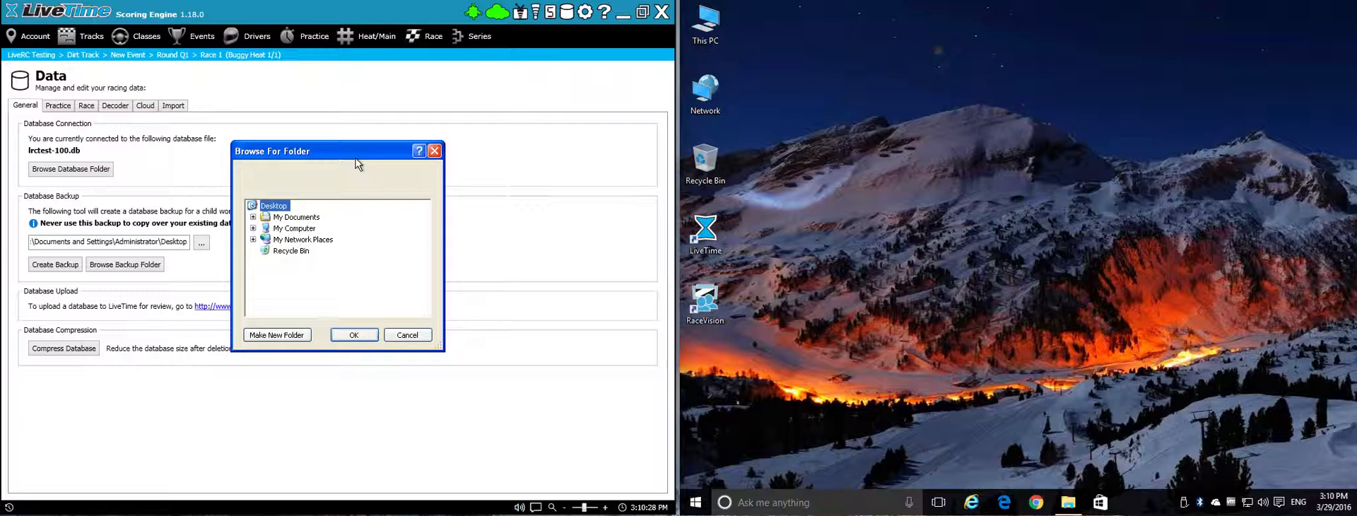
click(434, 151)
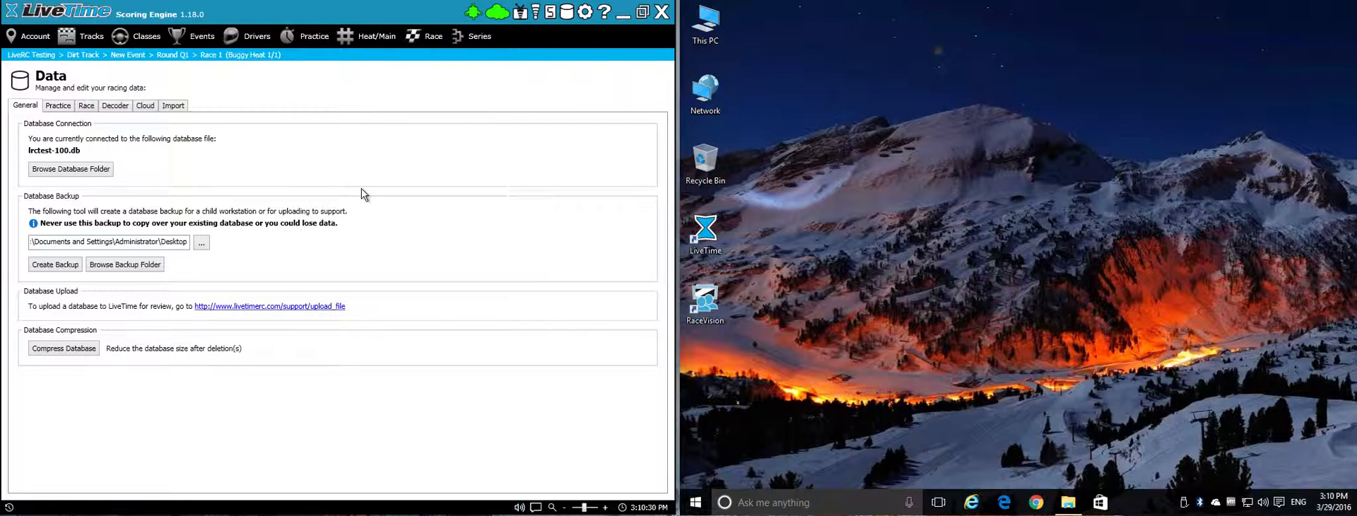
click(55, 266)
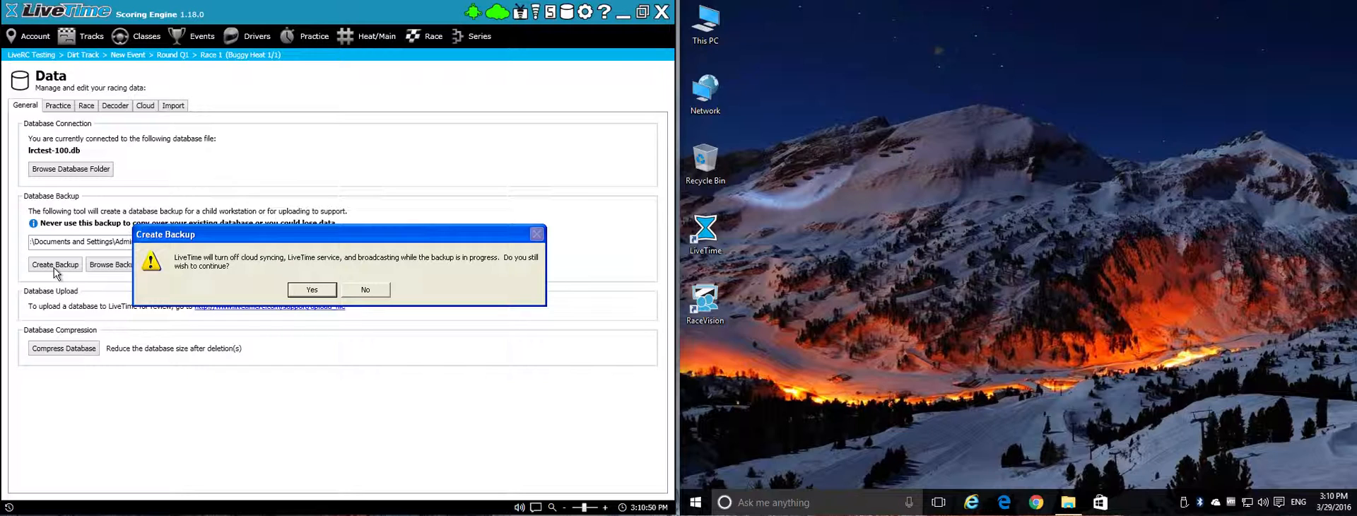
click(313, 290)
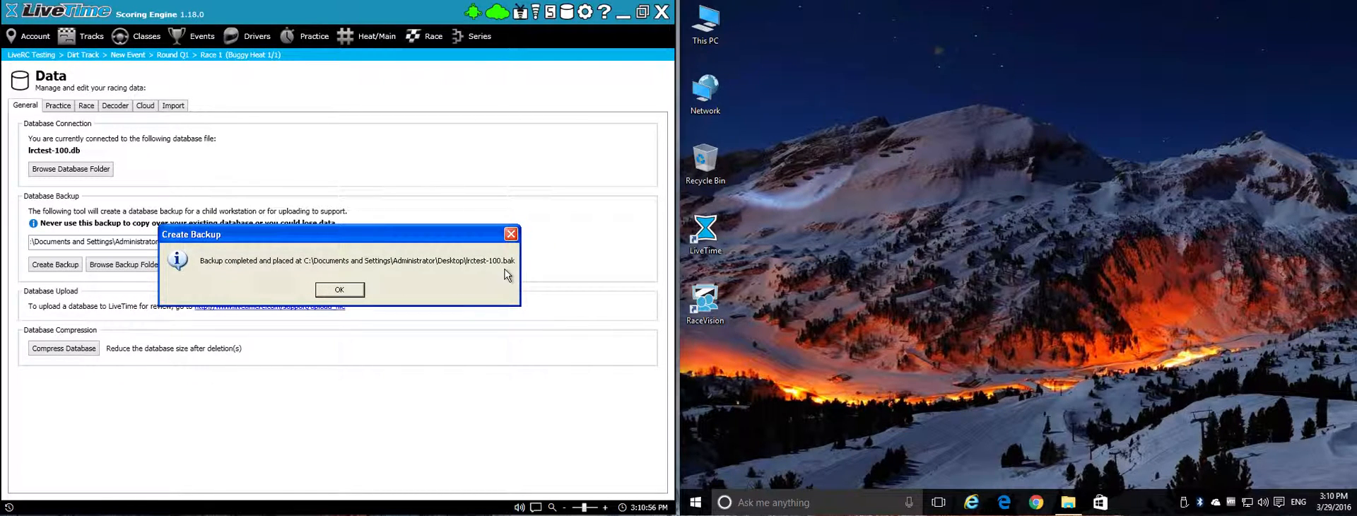
click(342, 294)
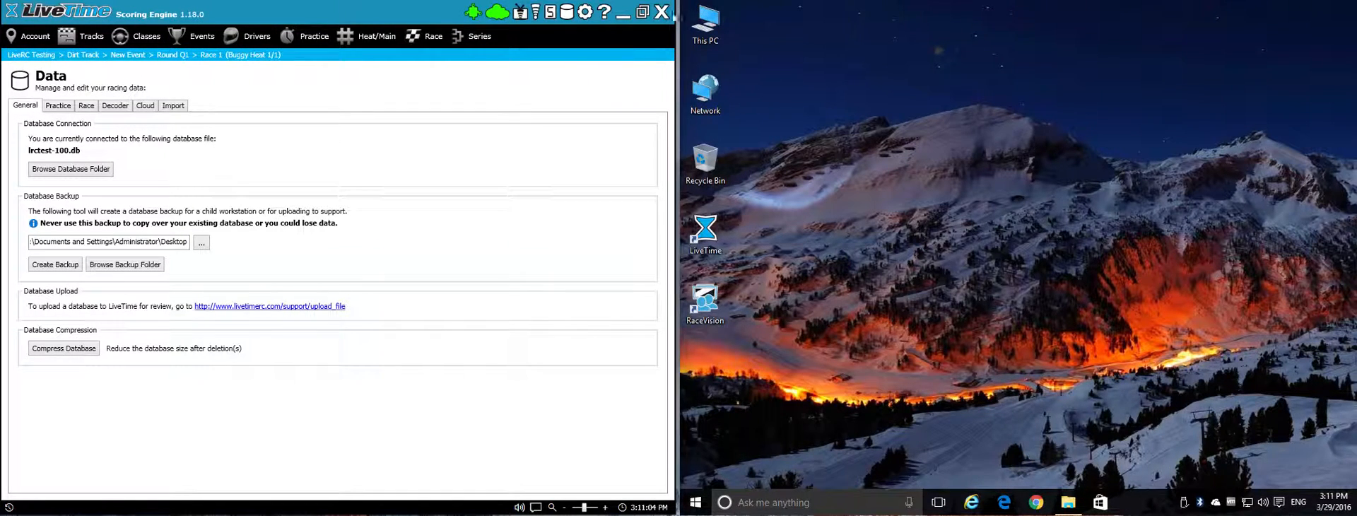
Close LiveTime on the Windows XP computer and copy lrctest-100.bak from its desktop to the Windows 10 desktop
click(662, 11)
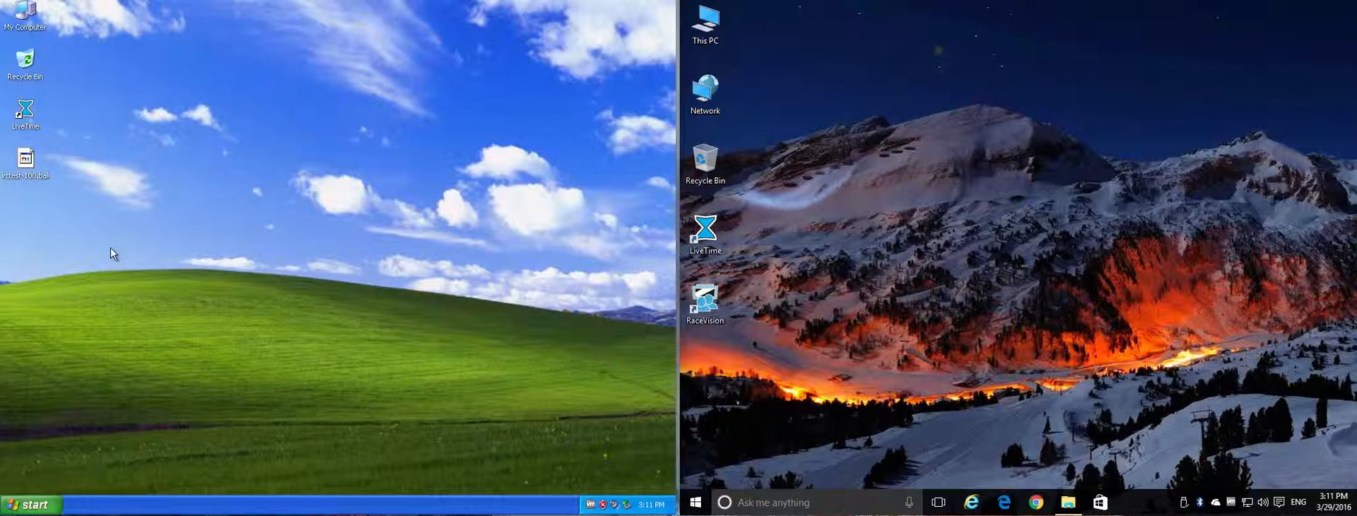
click(26, 169)
drag(26, 170, 1, 216)
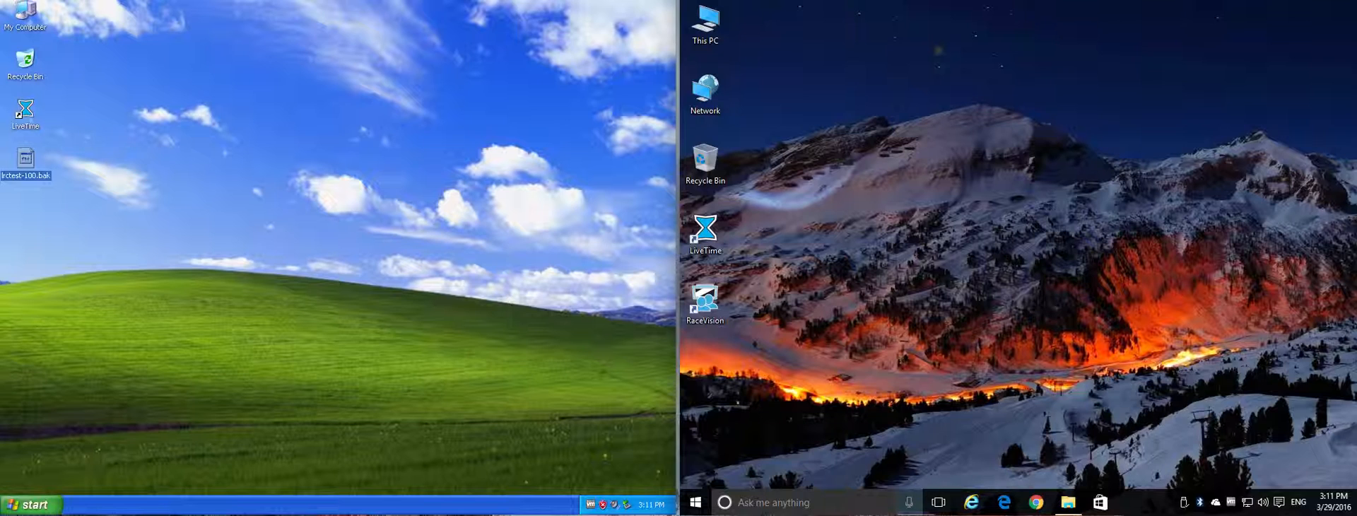
drag(25, 159, 914, 233)
drag(913, 166, 852, 153)
click(852, 153)
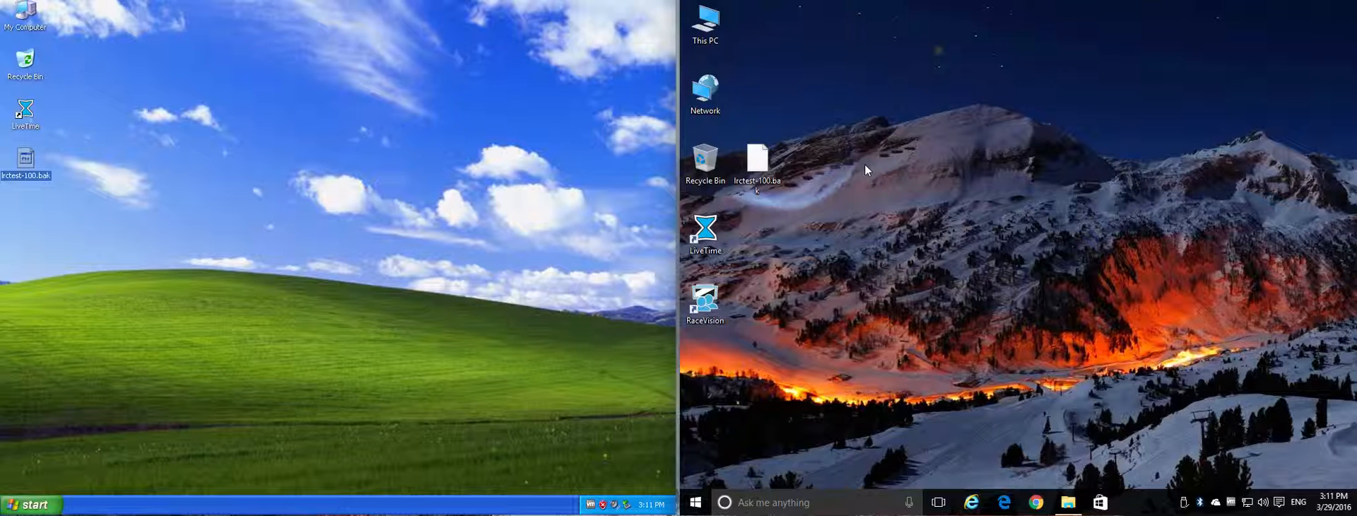
Launch LiveTime on the Windows 10 computer and fill in username lrctest and the account password
double_click(707, 233)
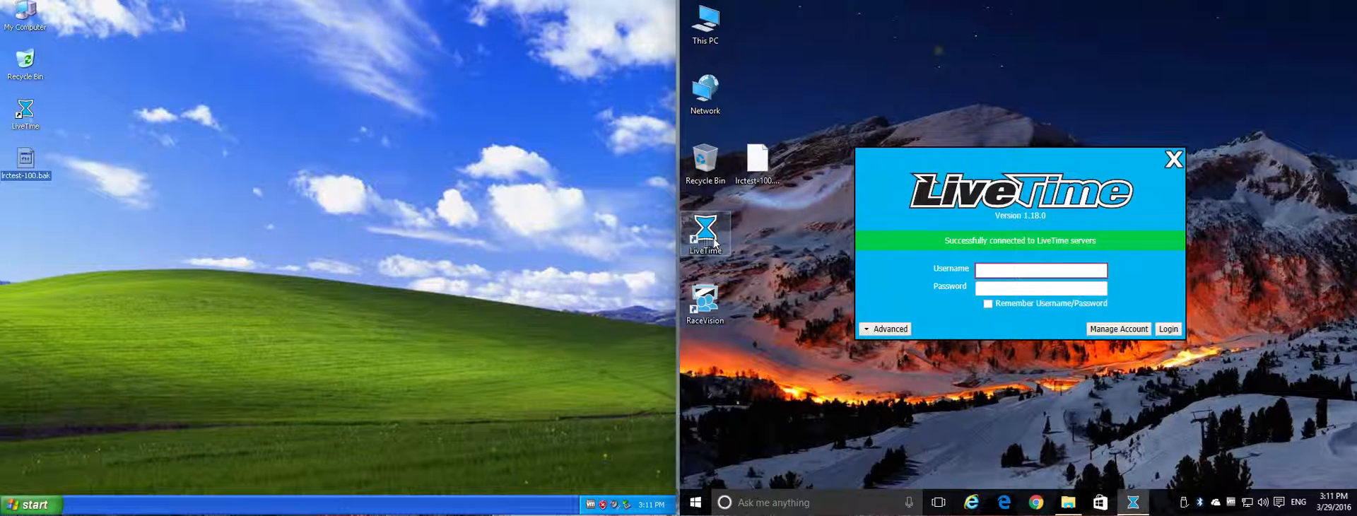
text(lrctest)
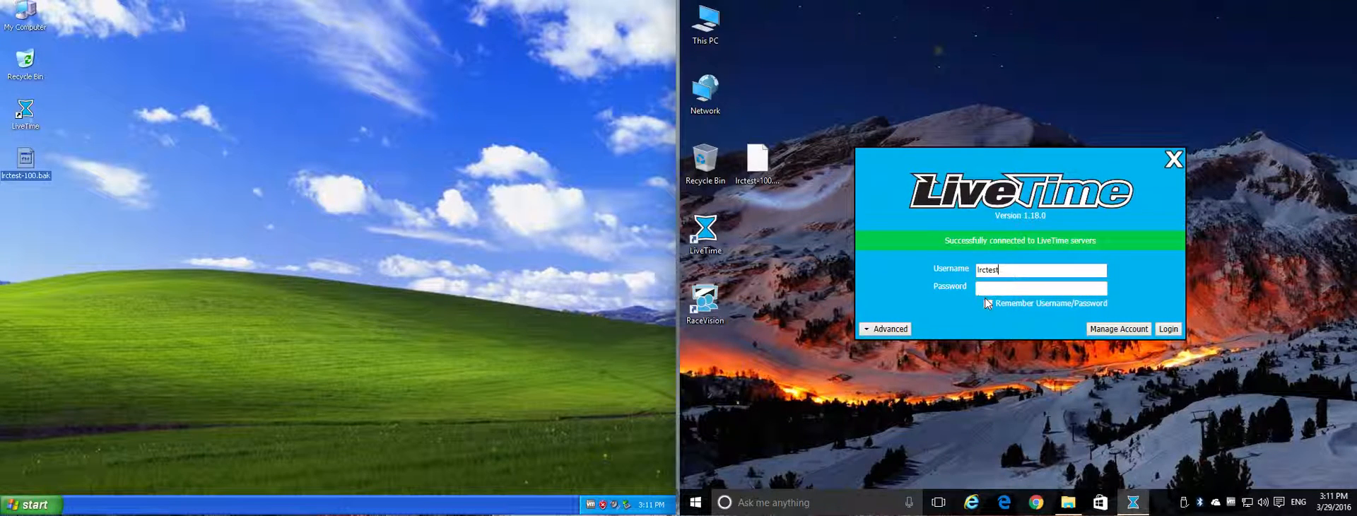
key(Tab)
text(l••••)
Set the advanced login option to restore a database backup, using lrctest-100.bak from the Desktop folder as the backup file
click(902, 333)
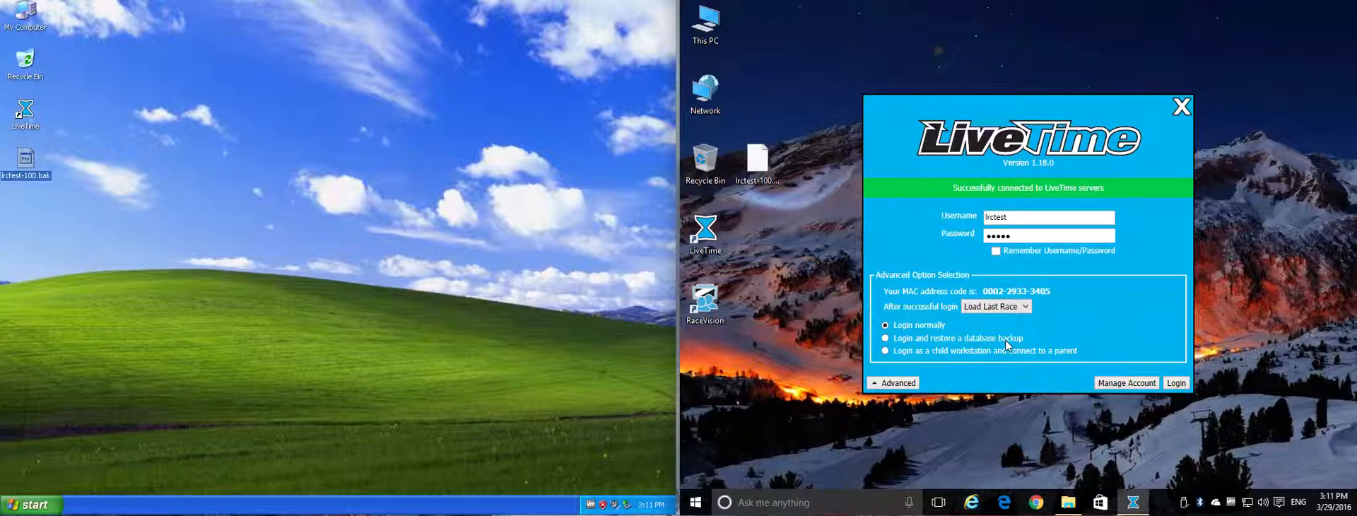
click(885, 339)
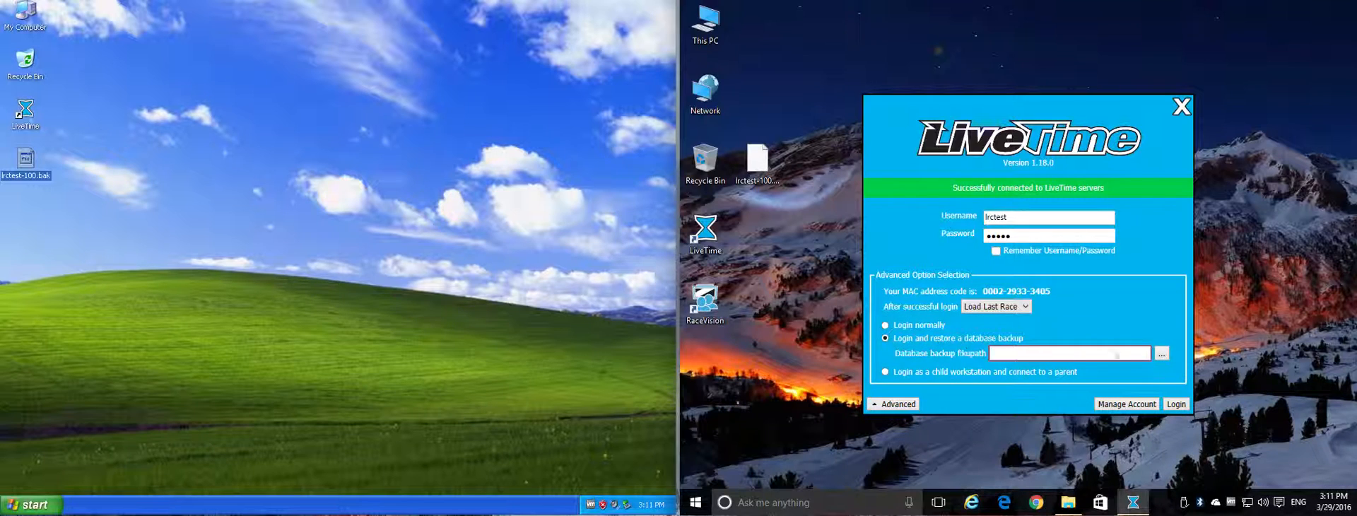
click(1162, 355)
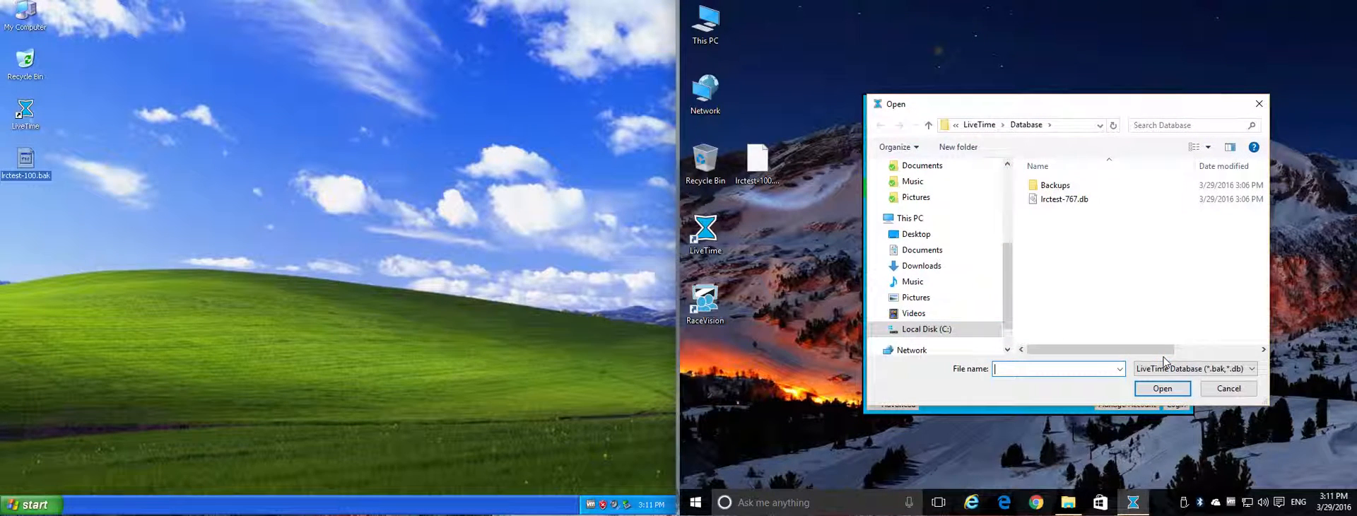
scroll(940, 200, up, 5)
click(916, 186)
click(1066, 185)
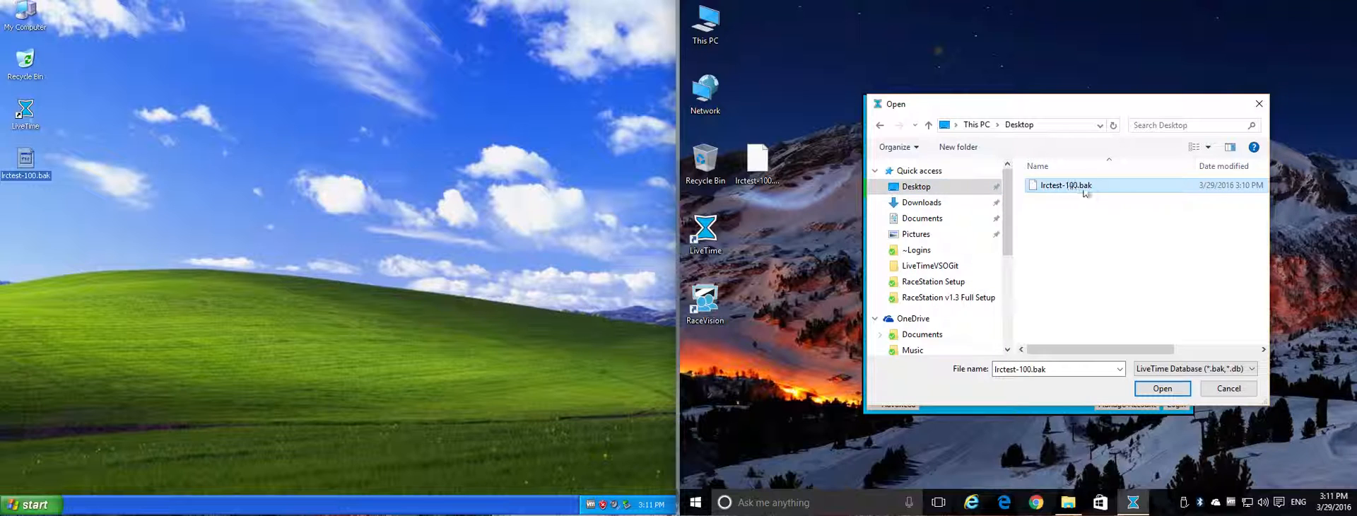
click(1172, 388)
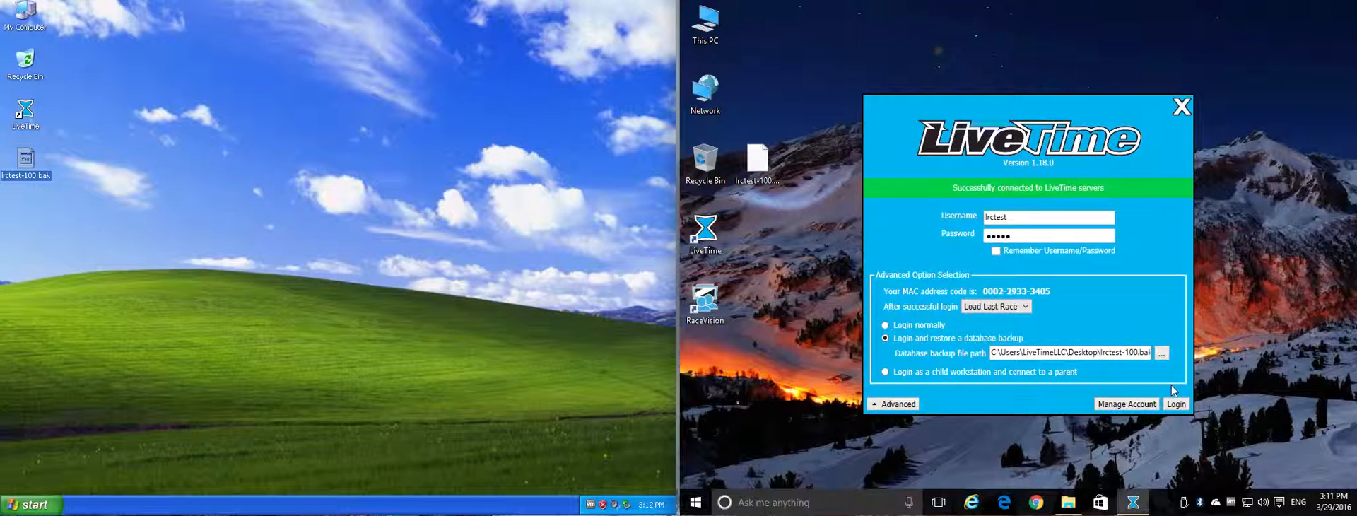
Log in and restore the backup, agreeing to overwrite the existing local database
click(1176, 404)
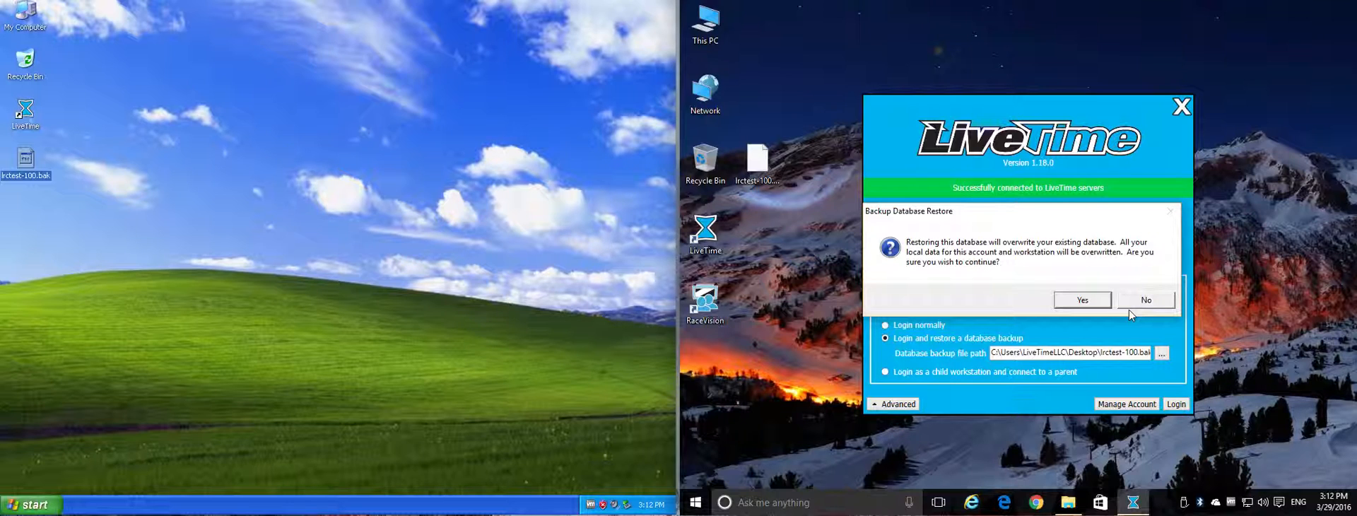
click(1089, 302)
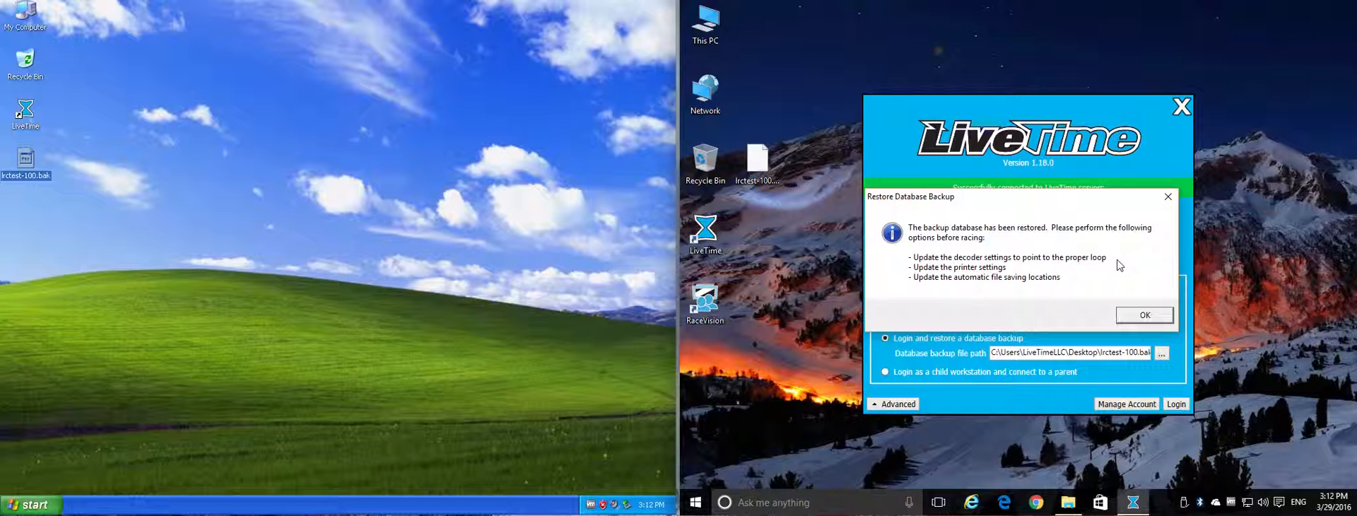
click(1135, 314)
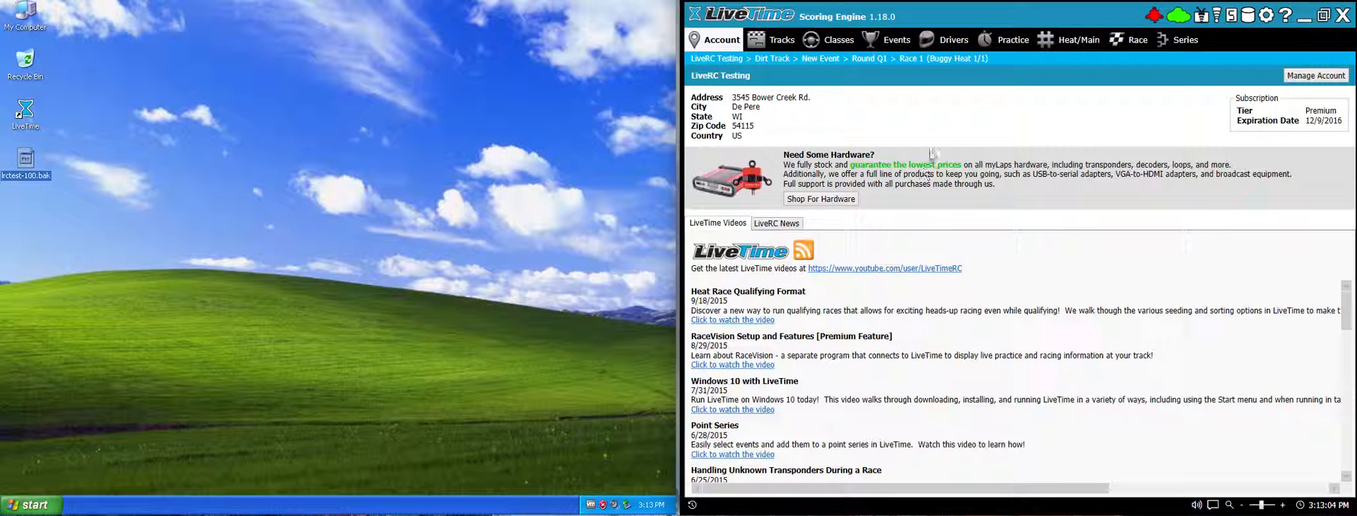
Check the list of drivers in the restored database and return to the account overview
click(887, 40)
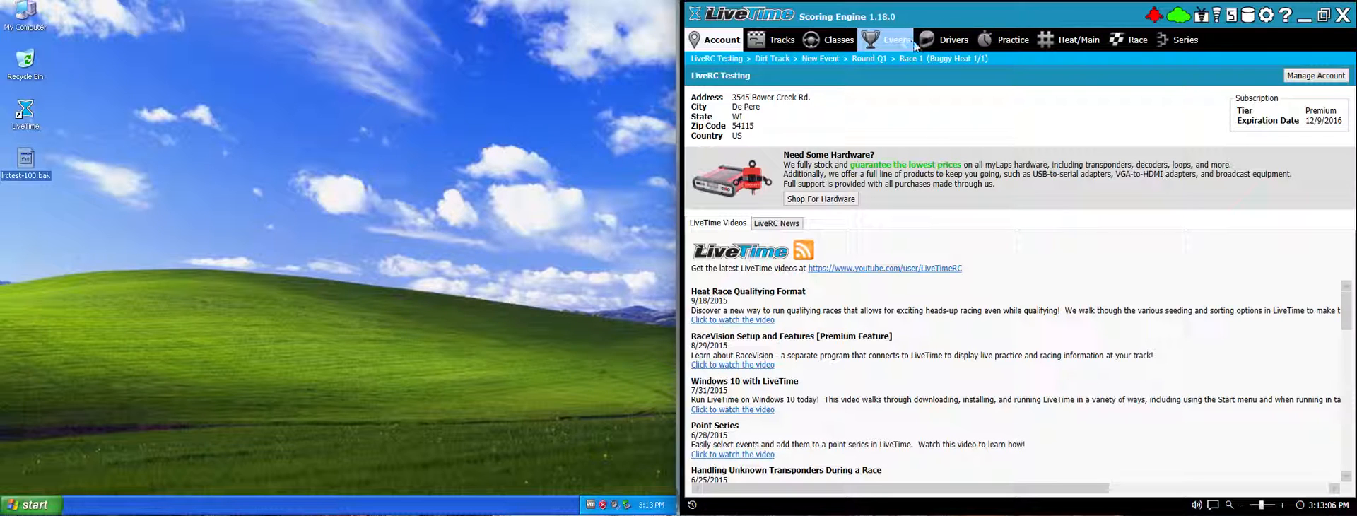
click(945, 43)
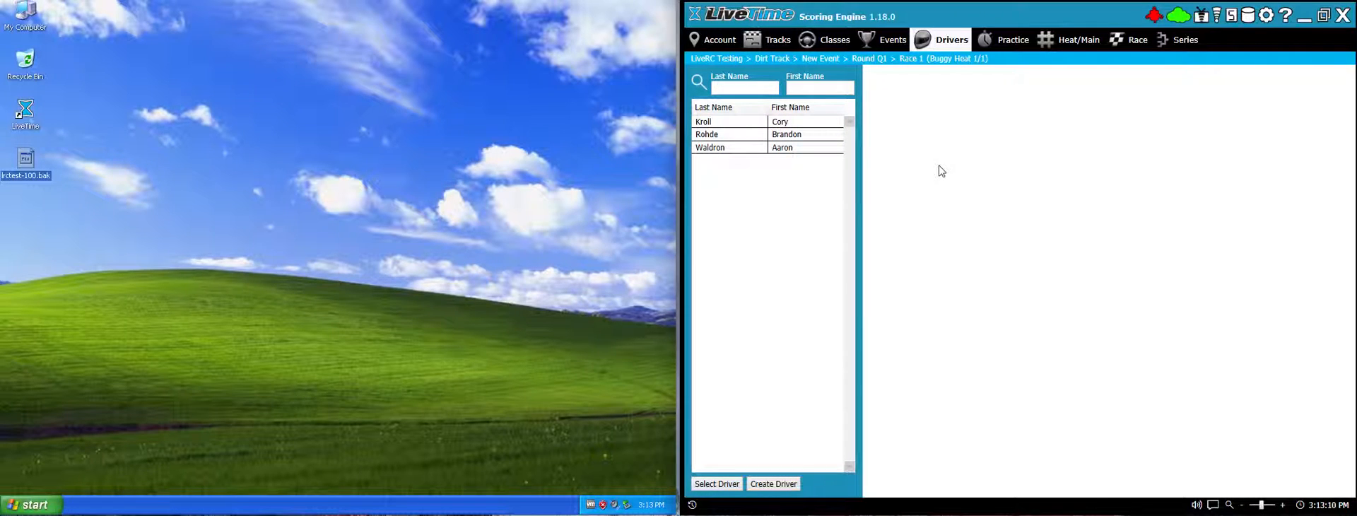
click(718, 58)
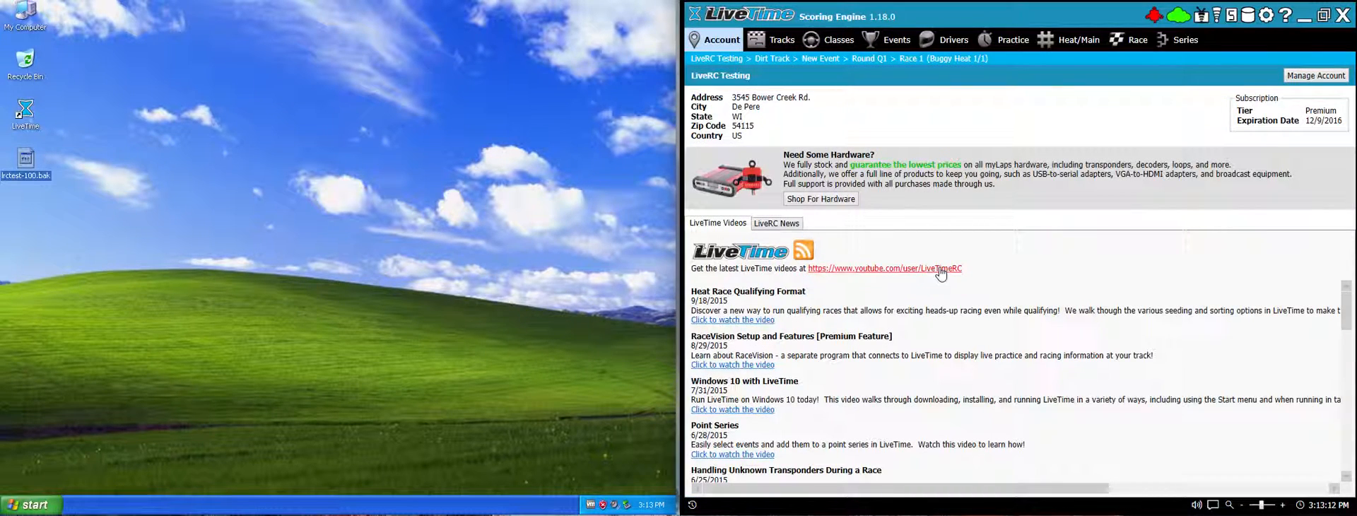